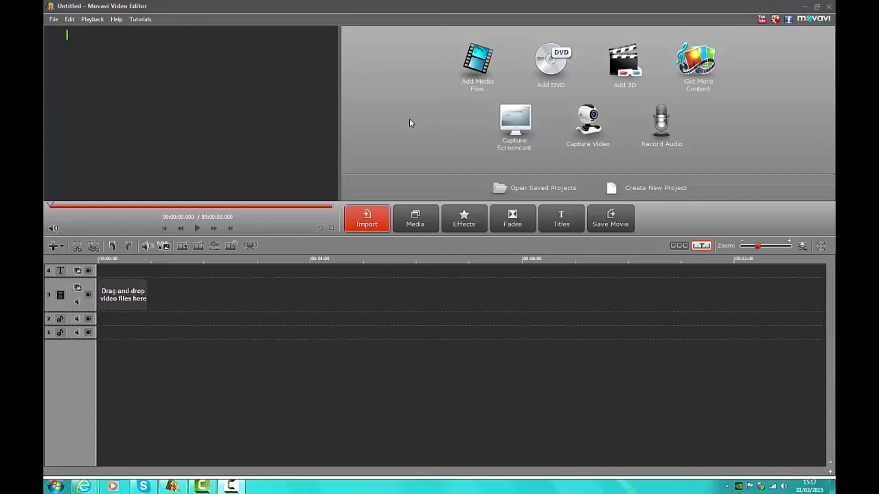
Step: Import 'Advanced Warfare with cam 2' from Videos > COD > Advanced Warfare > Not Optomised or edited, then place it on the timeline
{"action": "left_click", "coordinate": [458, 83]}
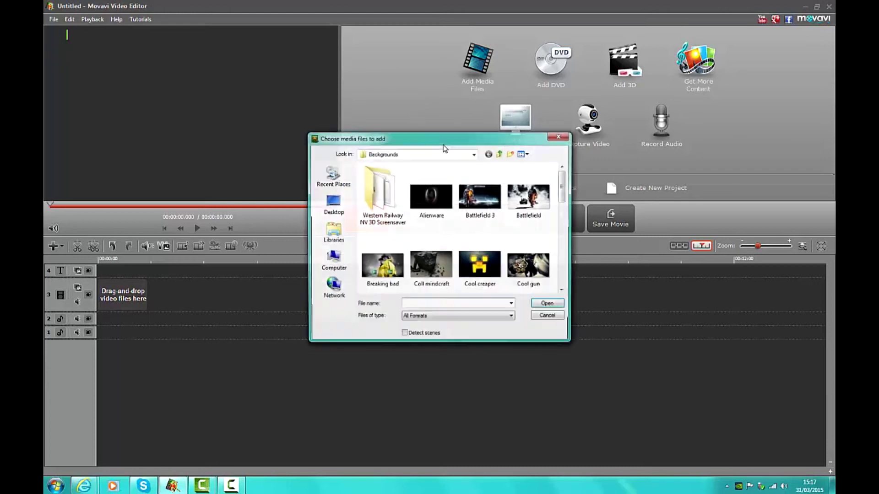
{"action": "left_click", "coordinate": [332, 232]}
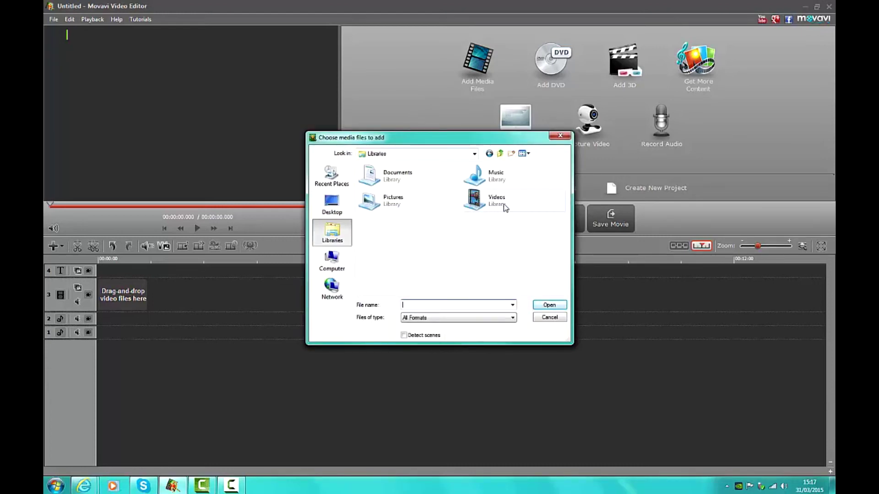
{"action": "double_click", "coordinate": [506, 205]}
{"action": "double_click", "coordinate": [398, 210]}
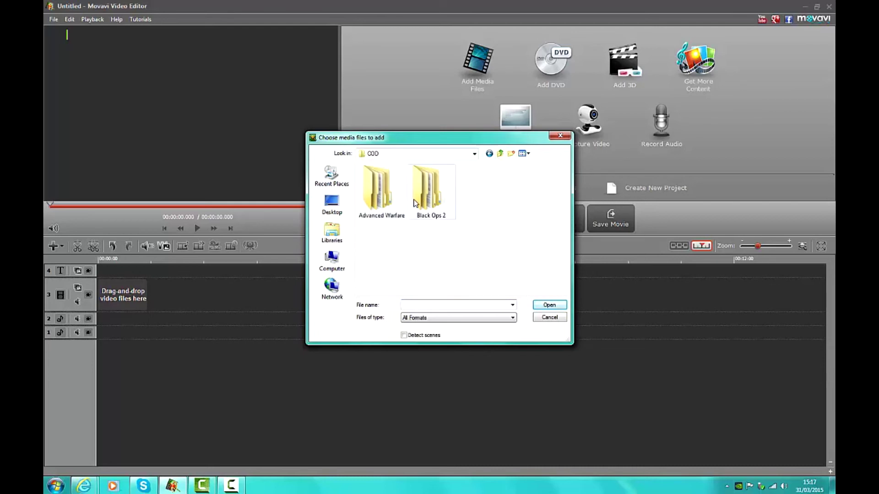
{"action": "double_click", "coordinate": [393, 191]}
{"action": "double_click", "coordinate": [494, 206]}
{"action": "left_click", "coordinate": [382, 194]}
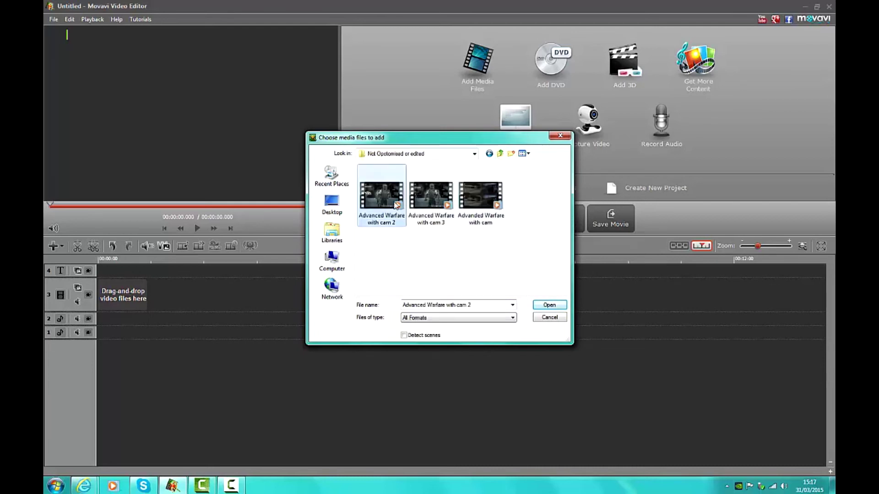
{"action": "left_click", "coordinate": [550, 305]}
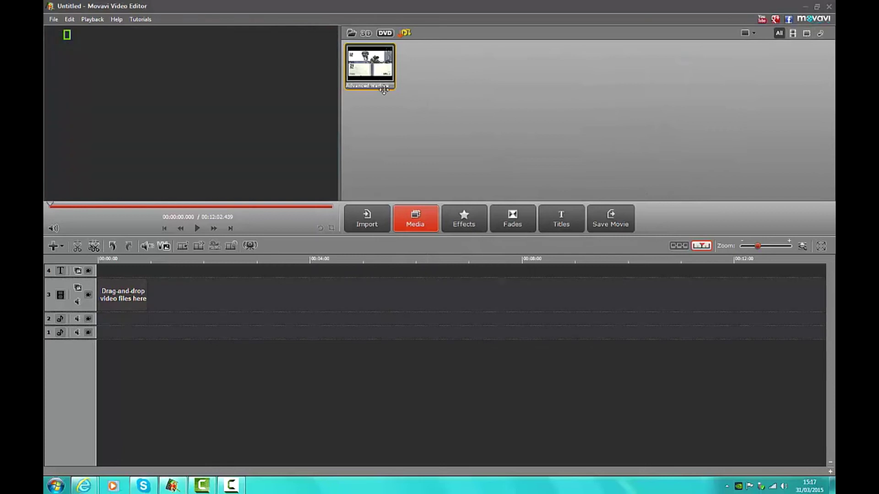
{"action": "left_click_drag", "start_coordinate": [377, 76], "coordinate": [119, 292]}
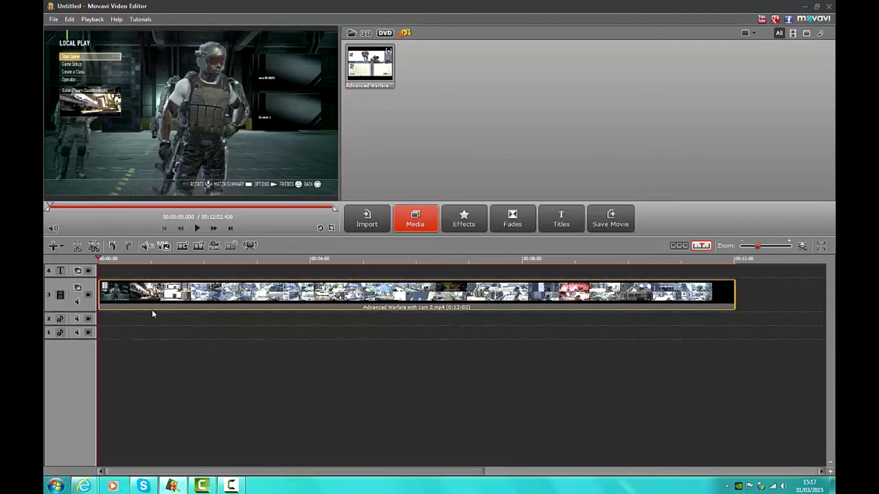
Step: Nudge the gameplay clip along video track 3 and move the playhead to 00:03:06
{"action": "mouse_move", "coordinate": [161, 296]}
{"action": "left_mouse_down"}
{"action": "mouse_move", "coordinate": [153, 316]}
{"action": "mouse_move", "coordinate": [177, 295]}
{"action": "left_mouse_up"}
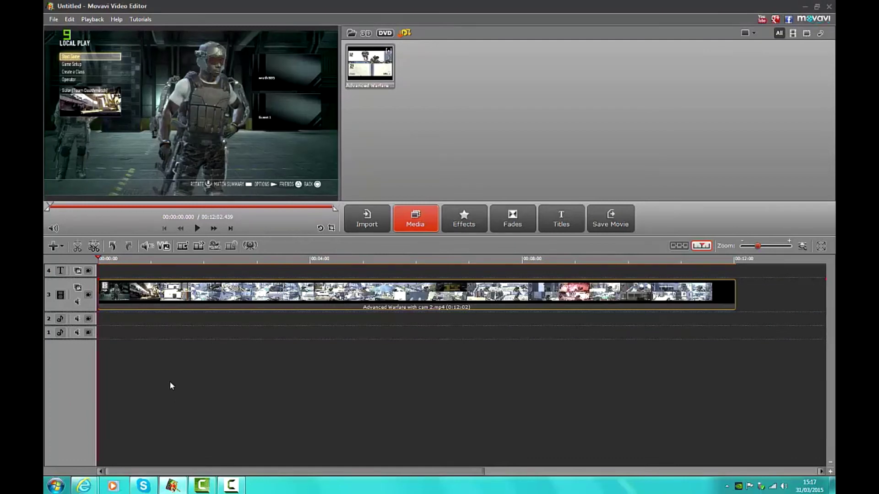
{"action": "left_click_drag", "start_coordinate": [97, 259], "coordinate": [262, 257]}
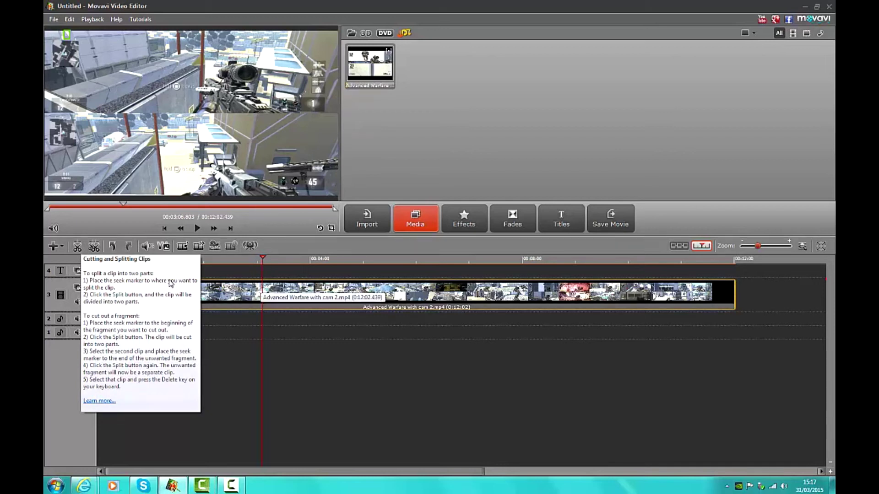
Step: Split the gameplay clip at 3:06, then split its second part again near 3:40
{"action": "left_click", "coordinate": [79, 249]}
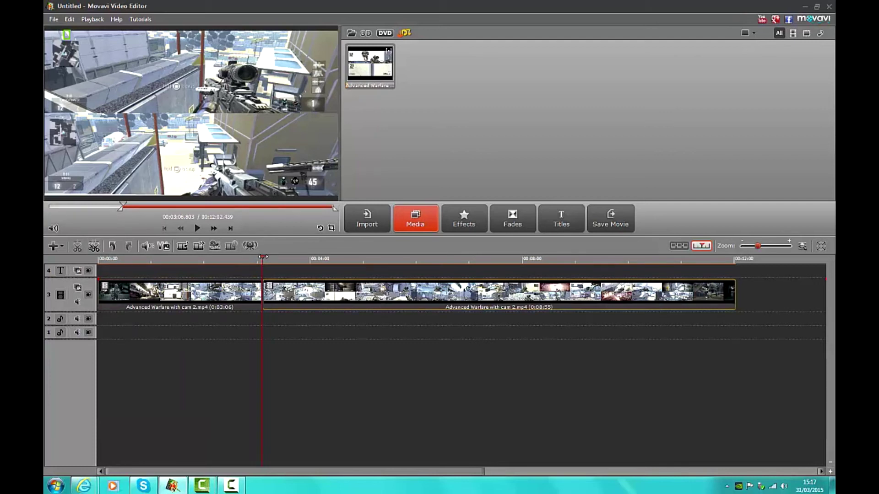
{"action": "left_click_drag", "start_coordinate": [265, 257], "coordinate": [293, 257]}
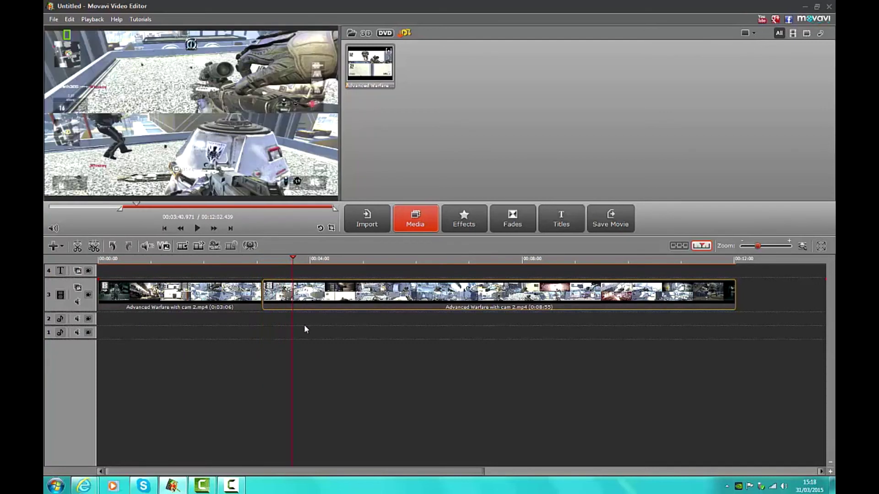
{"action": "left_click", "coordinate": [284, 302]}
{"action": "left_click", "coordinate": [79, 249]}
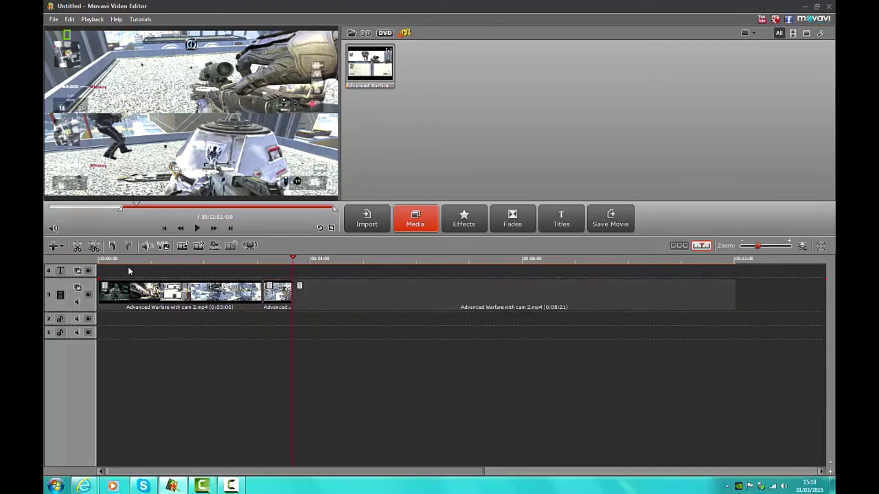
Step: Delete the short 0:34 piece, then undo both the deletion and the second split
{"action": "left_click", "coordinate": [279, 293]}
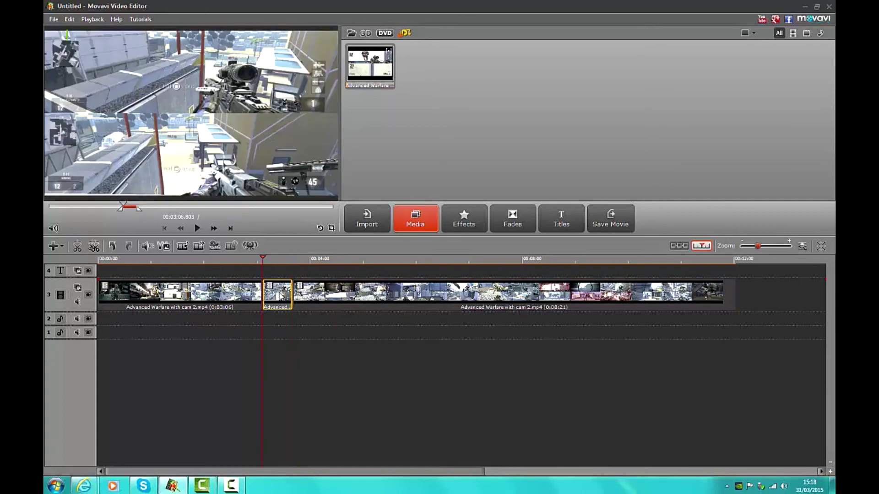
{"action": "key", "text": "Delete"}
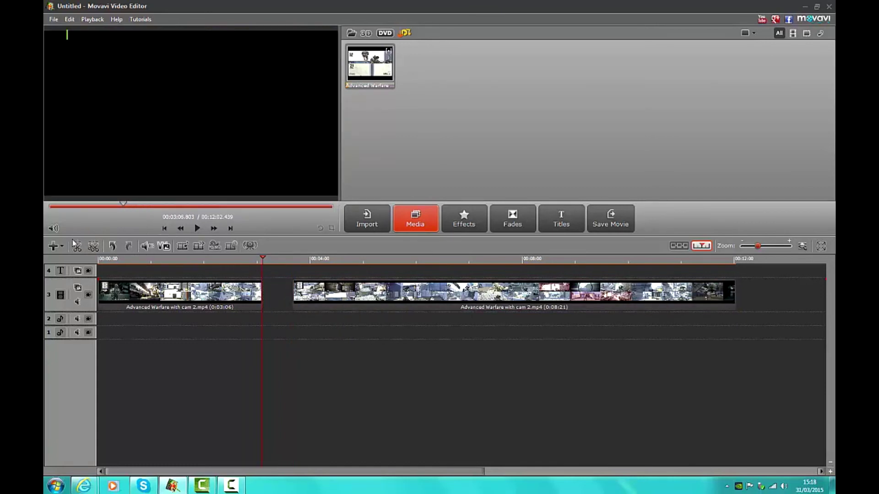
{"action": "left_click", "coordinate": [114, 247]}
{"action": "left_click", "coordinate": [113, 246]}
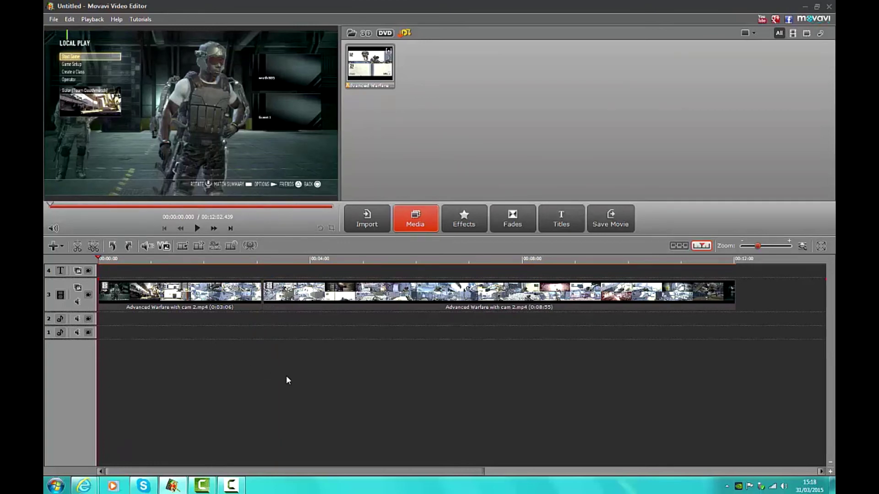
Step: Bring up the Add Media Files dialog and navigate to the Music library
{"action": "left_click", "coordinate": [367, 223]}
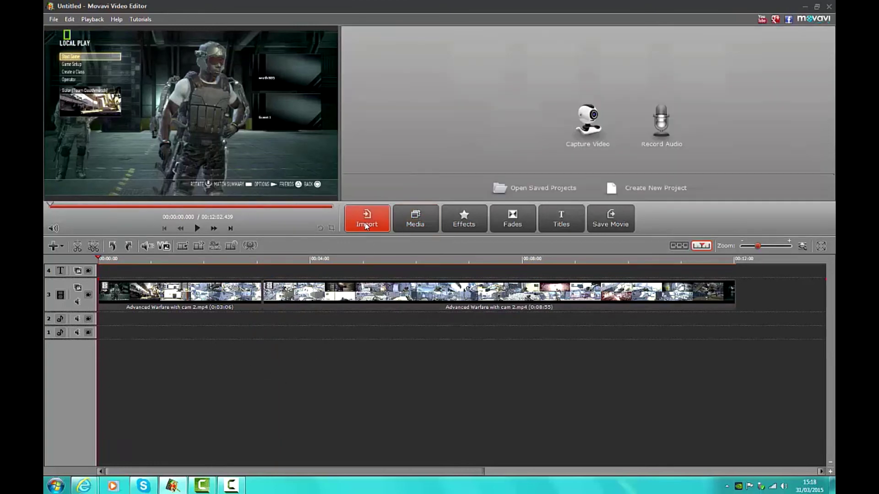
{"action": "left_click", "coordinate": [463, 55]}
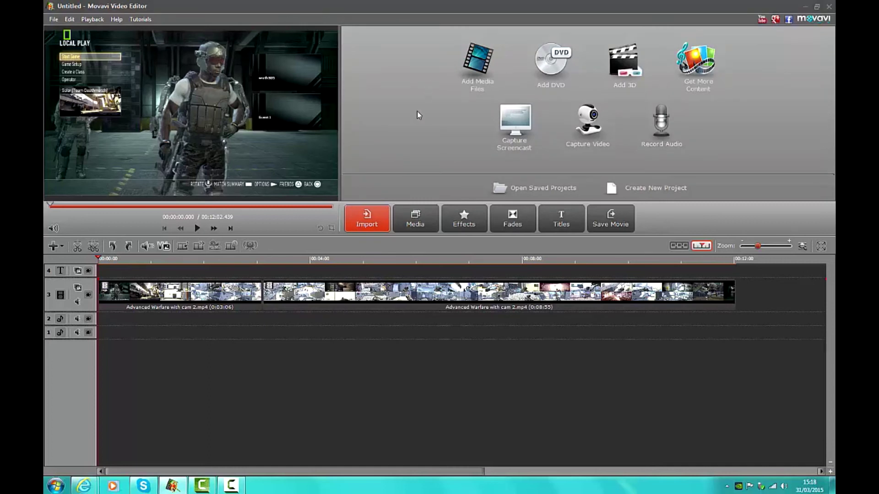
{"action": "left_click", "coordinate": [351, 238]}
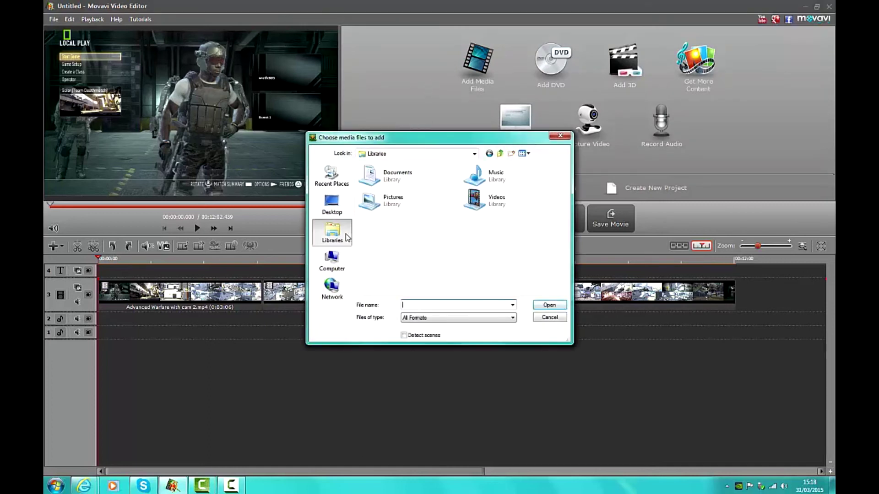
{"action": "double_click", "coordinate": [440, 177]}
{"action": "left_click", "coordinate": [332, 234]}
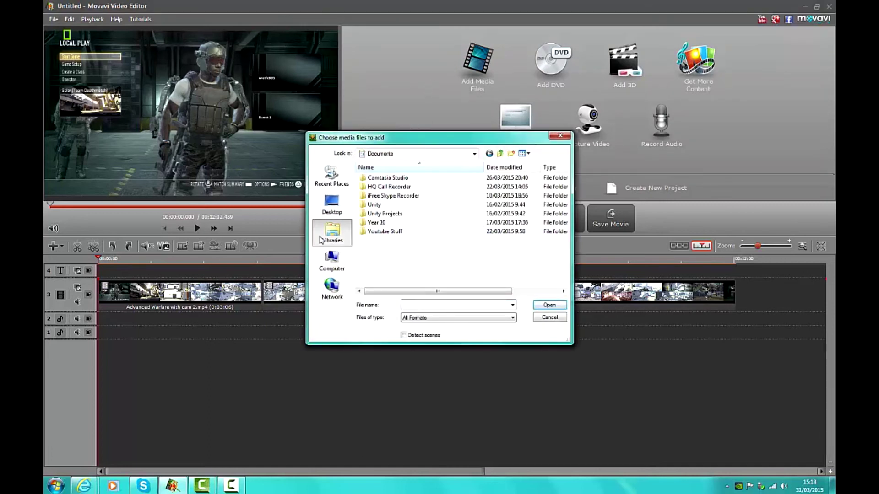
{"action": "double_click", "coordinate": [530, 204]}
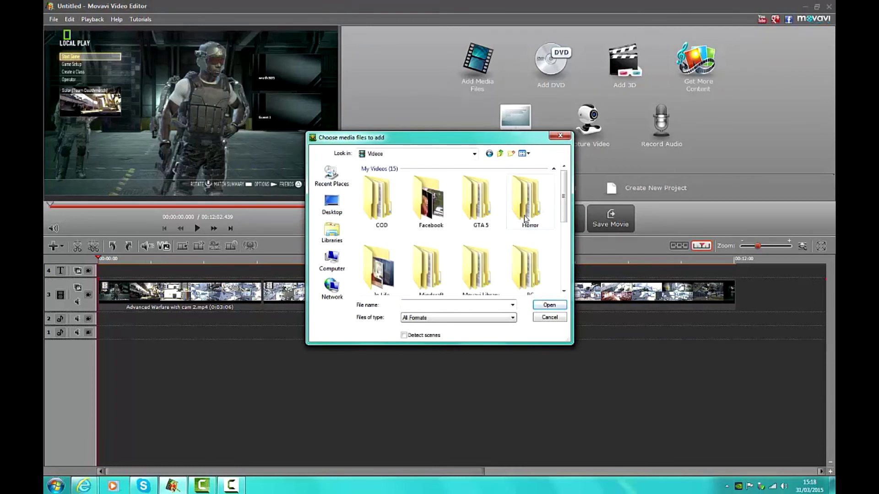
{"action": "key", "text": "BackSpace"}
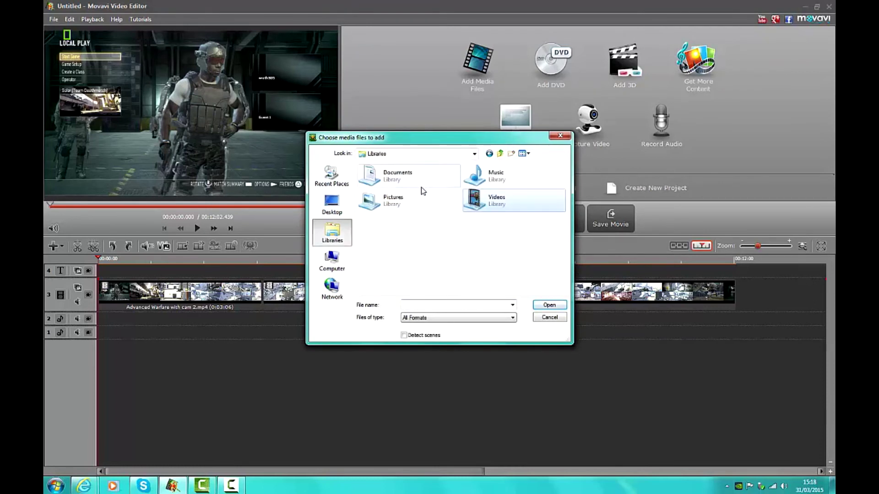
{"action": "double_click", "coordinate": [513, 180]}
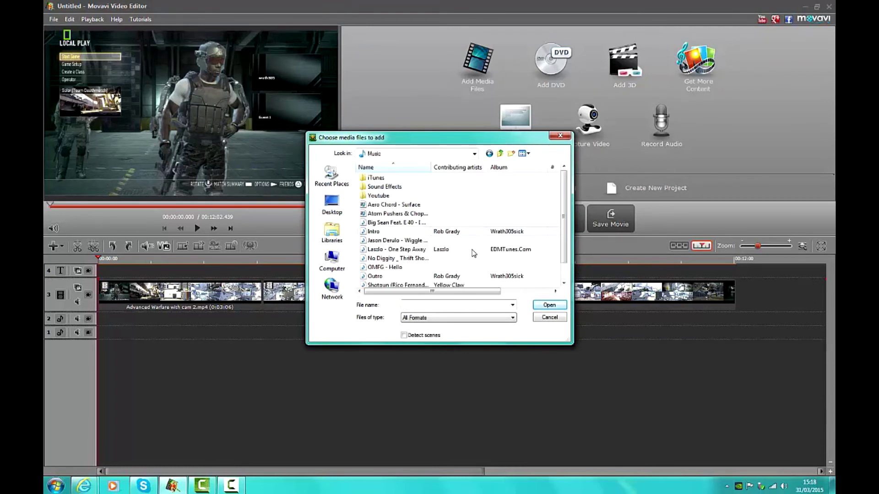
Step: Import Donors from the Youtube folder, drop Donors.mp3 on the audio track, and play it
{"action": "double_click", "coordinate": [432, 196]}
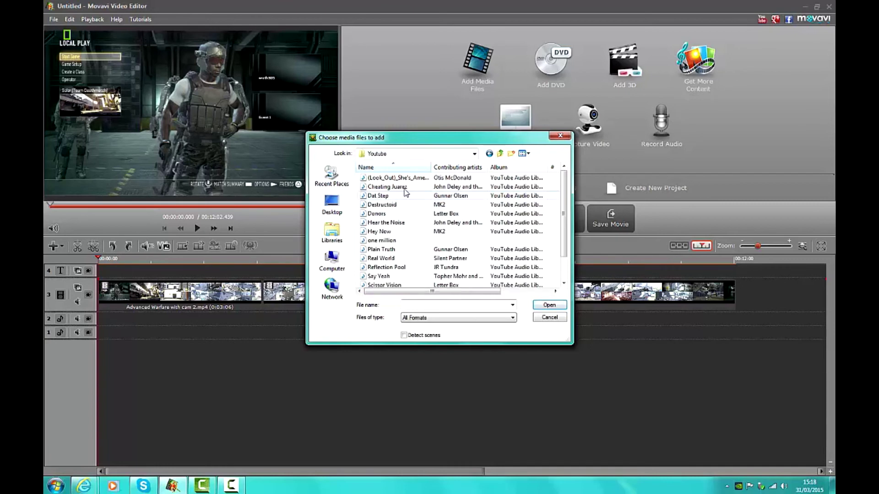
{"action": "left_click", "coordinate": [423, 214]}
{"action": "left_click", "coordinate": [549, 306]}
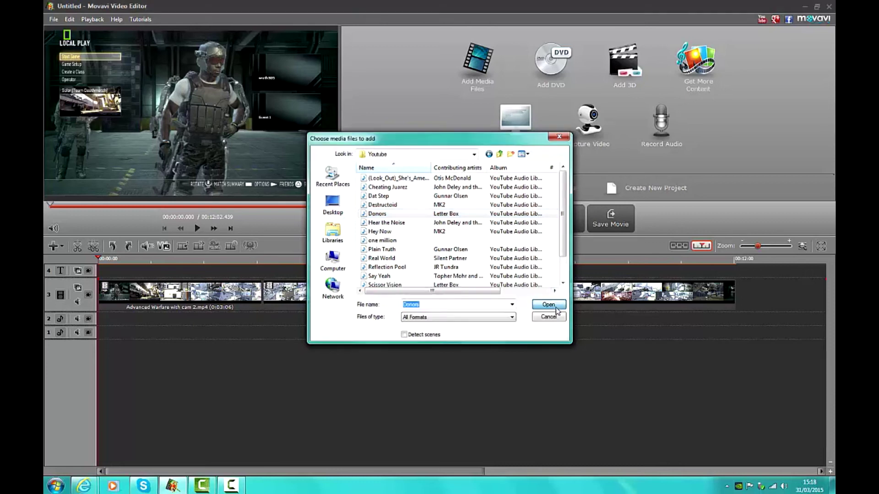
{"action": "left_click_drag", "start_coordinate": [426, 65], "coordinate": [113, 319]}
{"action": "left_click", "coordinate": [198, 228]}
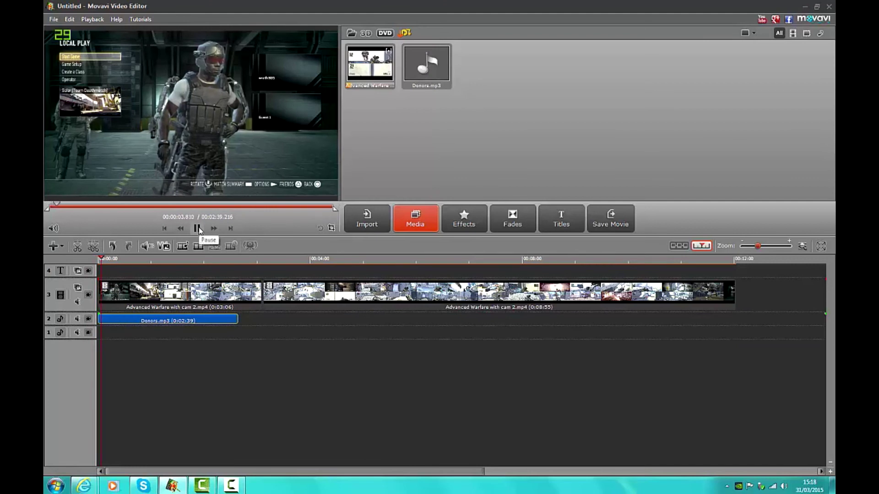
Step: Preview the mix and set the gameplay track's volume to about 35
{"action": "left_click", "coordinate": [197, 229]}
{"action": "left_click", "coordinate": [98, 259]}
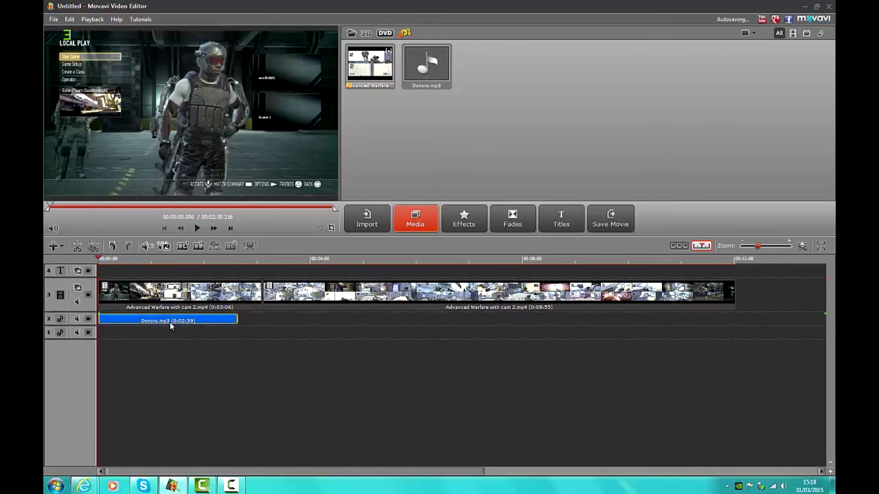
{"action": "left_click", "coordinate": [78, 320]}
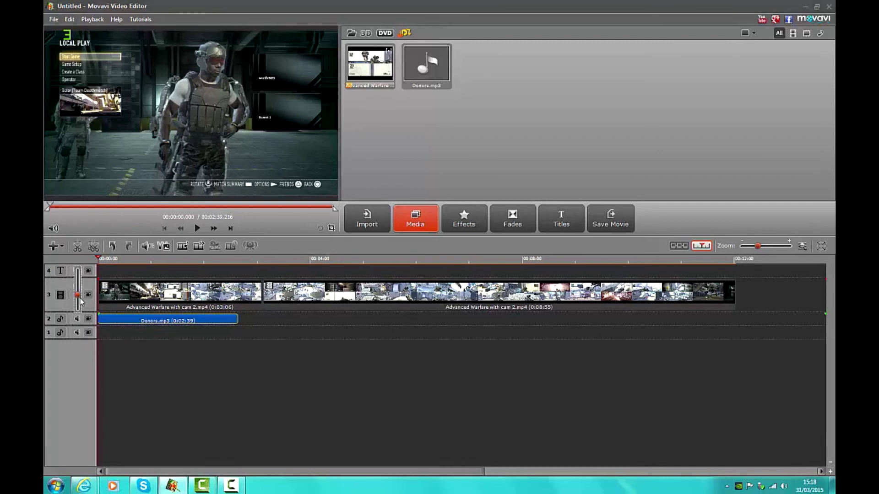
{"action": "left_click_drag", "start_coordinate": [78, 300], "coordinate": [88, 231]}
{"action": "left_click", "coordinate": [197, 229]}
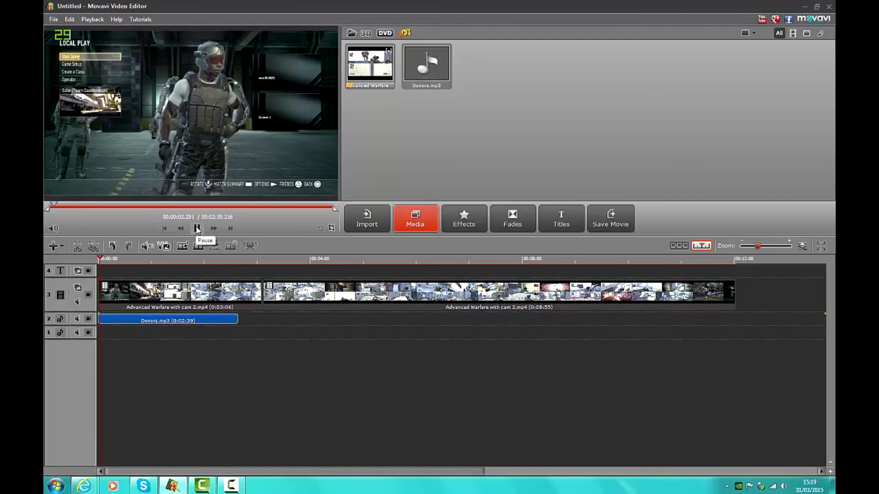
{"action": "left_click", "coordinate": [197, 228]}
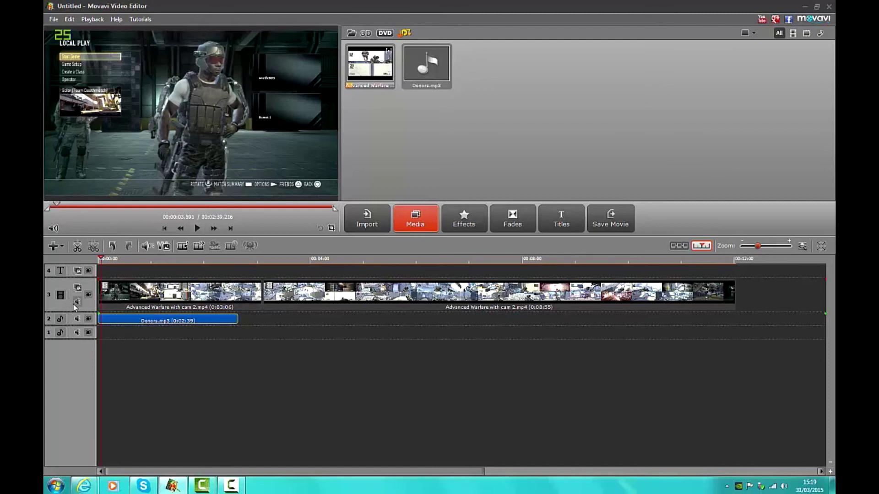
{"action": "mouse_move", "coordinate": [77, 301]}
{"action": "left_click_drag", "start_coordinate": [78, 253], "coordinate": [137, 259]}
{"action": "left_click", "coordinate": [191, 361]}
Step: Split the Donors.mp3 clip at the playhead, then undo the split
{"action": "left_click", "coordinate": [180, 319]}
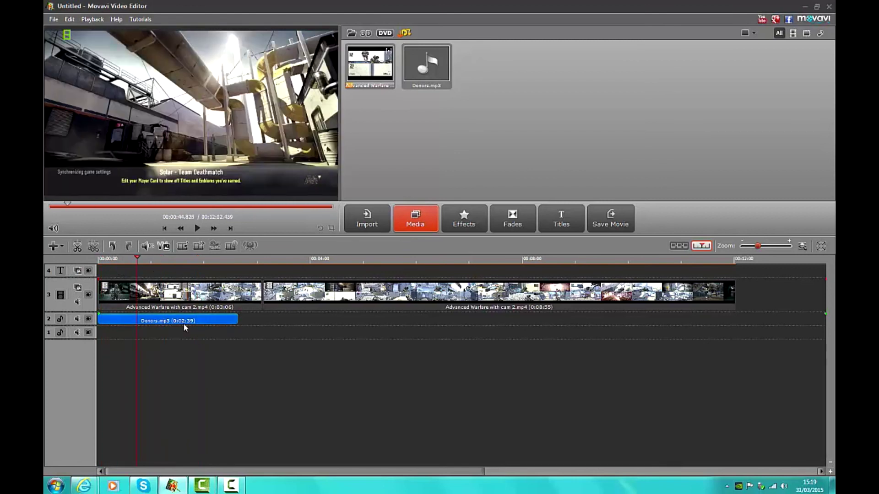
{"action": "left_click", "coordinate": [78, 246]}
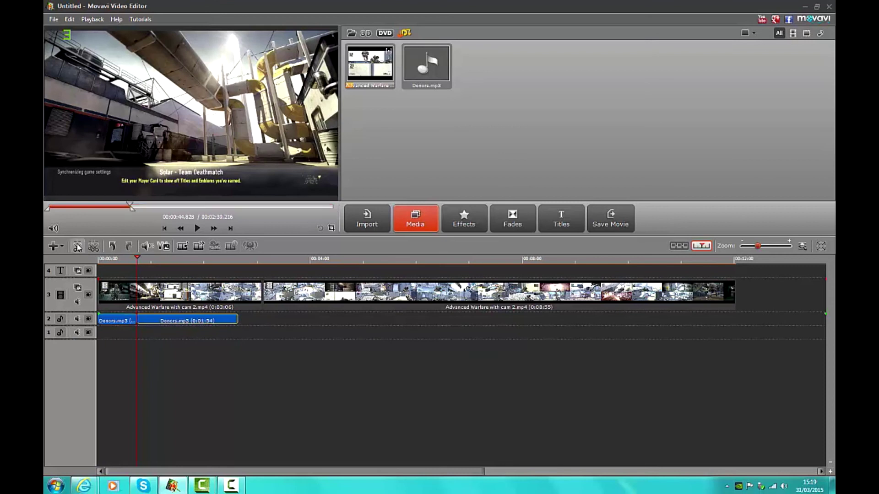
{"action": "left_click", "coordinate": [114, 246]}
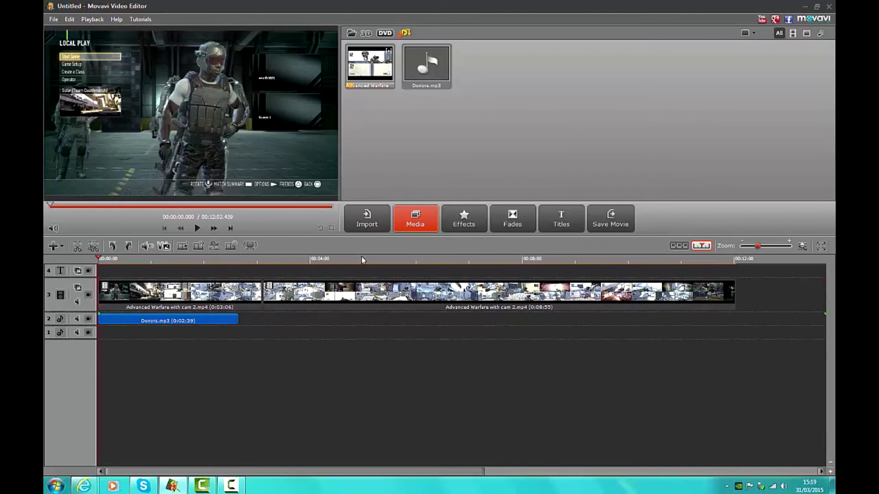
Step: Browse to Libraries > Pictures > Backgrounds and import the Alienware image
{"action": "left_click", "coordinate": [367, 220]}
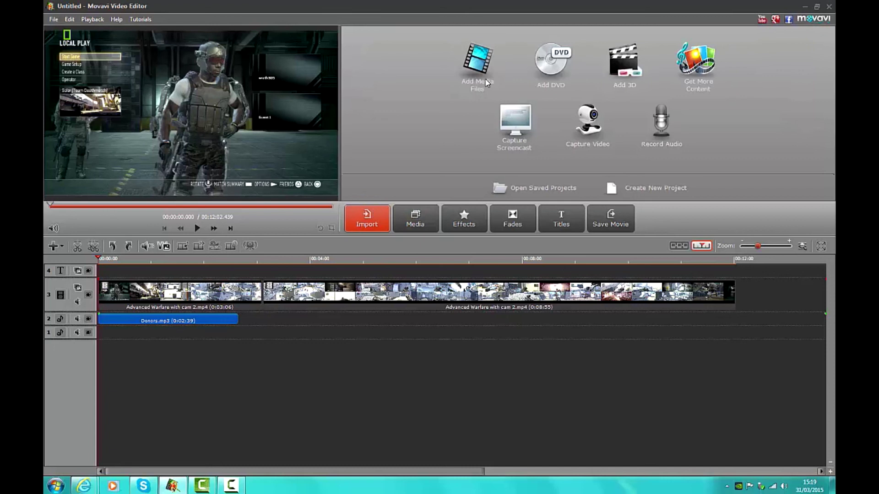
{"action": "left_click", "coordinate": [334, 232]}
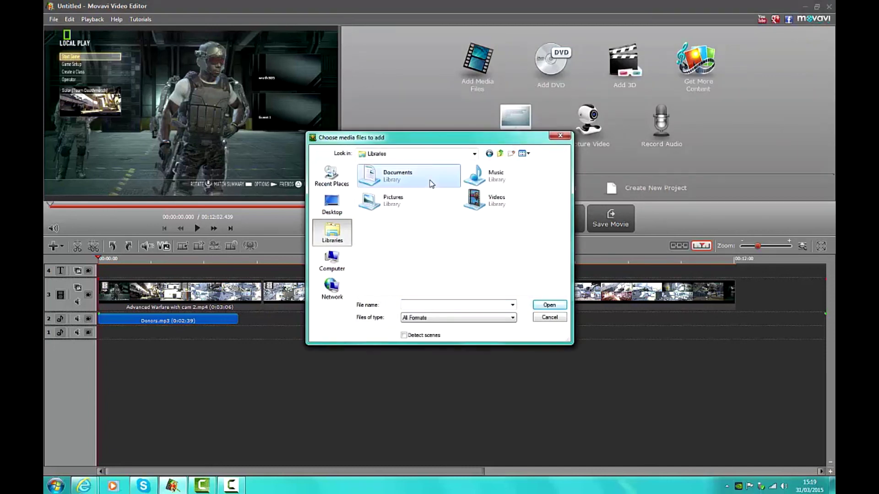
{"action": "double_click", "coordinate": [391, 175]}
{"action": "left_click", "coordinate": [333, 236]}
{"action": "double_click", "coordinate": [416, 210]}
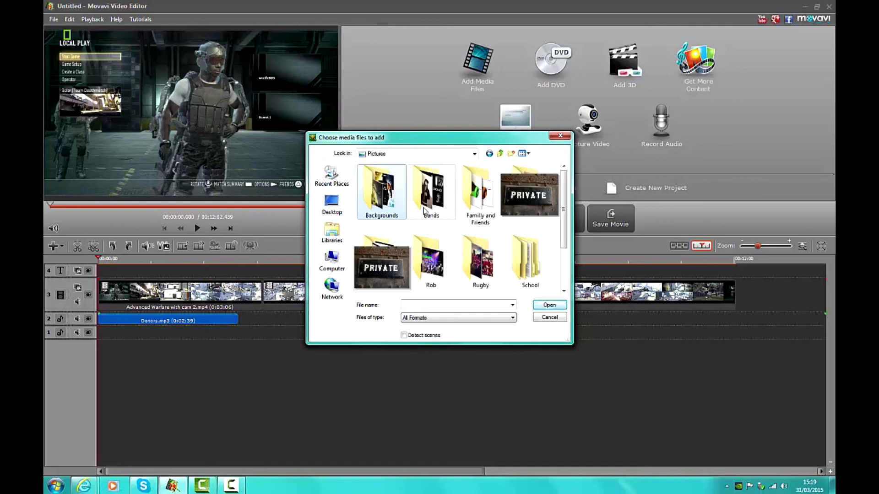
{"action": "double_click", "coordinate": [396, 197]}
{"action": "left_click", "coordinate": [430, 206]}
{"action": "left_click", "coordinate": [549, 305]}
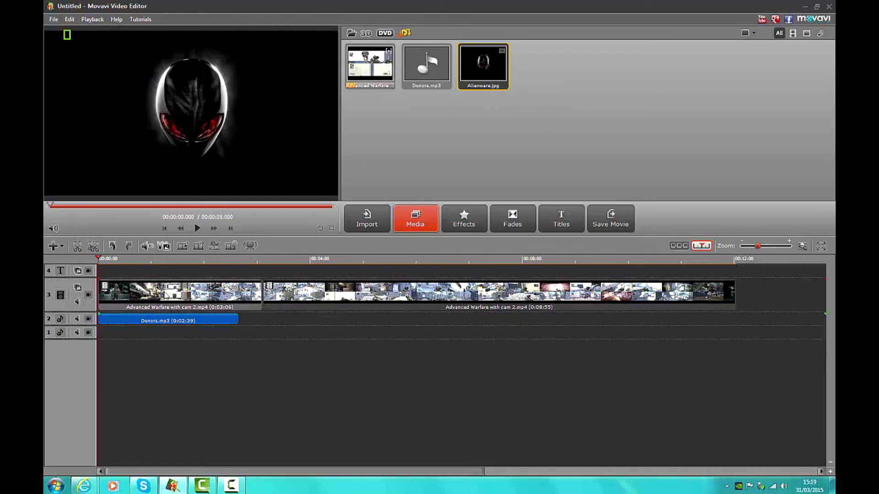
Step: Add video track 4, drop Alienware.jpg onto it, and move the playhead to about 1:10
{"action": "left_click", "coordinate": [60, 250]}
{"action": "left_click", "coordinate": [69, 257]}
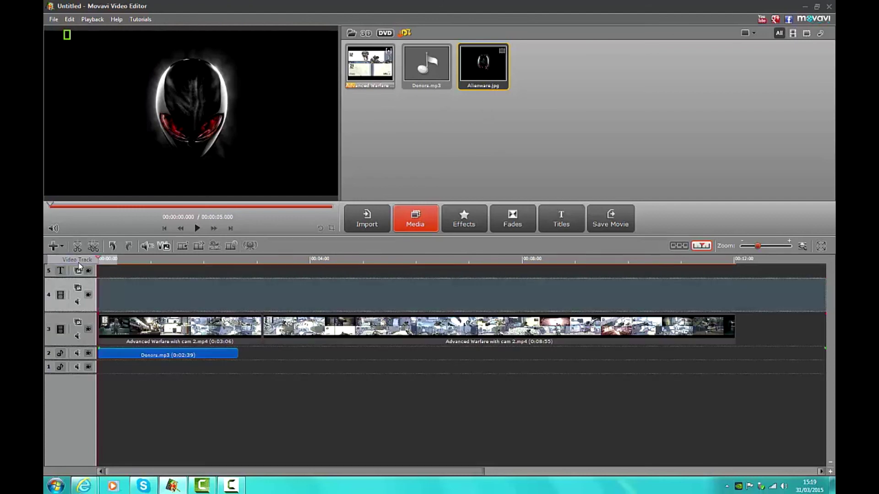
{"action": "left_click", "coordinate": [198, 304]}
{"action": "left_click_drag", "start_coordinate": [483, 64], "coordinate": [183, 289]}
{"action": "left_click", "coordinate": [137, 286]}
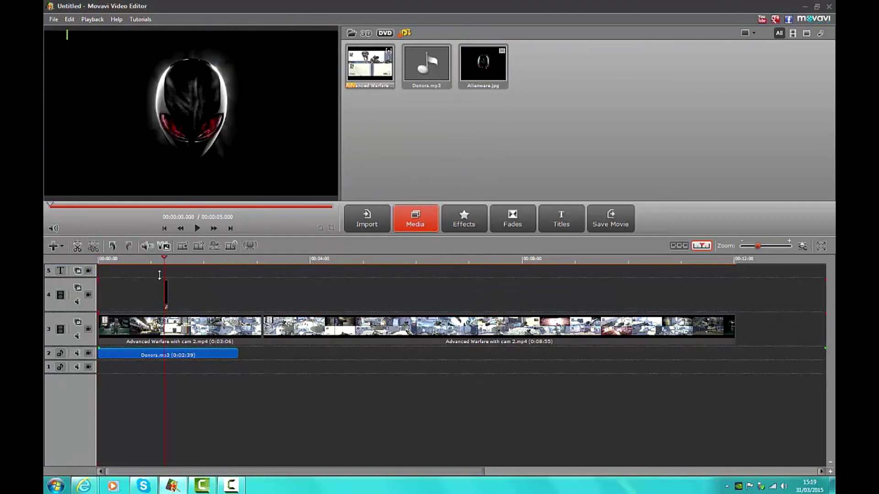
{"action": "left_click_drag", "start_coordinate": [164, 259], "coordinate": [160, 258]}
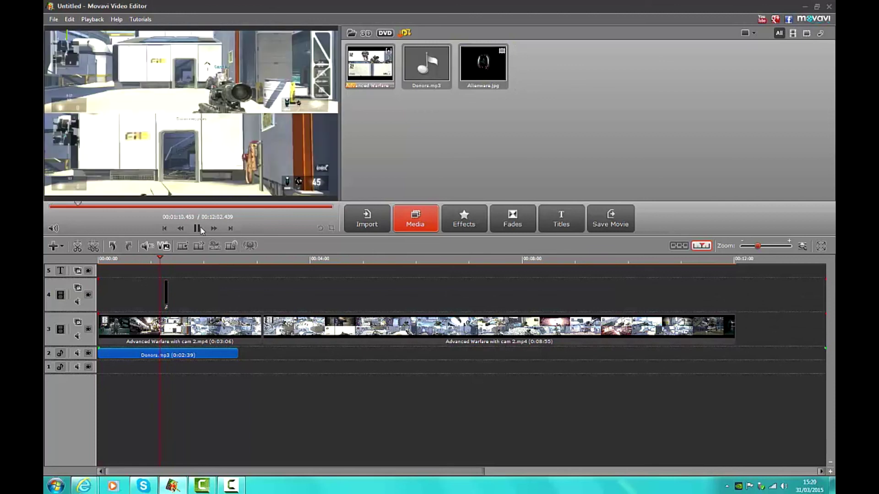